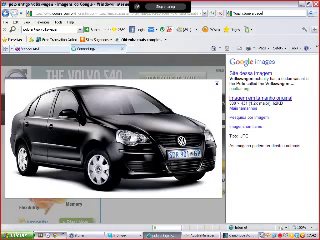
Switch to the browser tab with the Google results for 'touchstone arcade'.
click(90, 49)
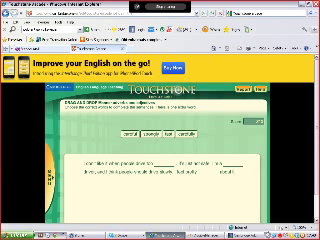
Place fast and careful in the first two blanks, fill the second sentence's blank, then advance.
drag(168, 132, 165, 161)
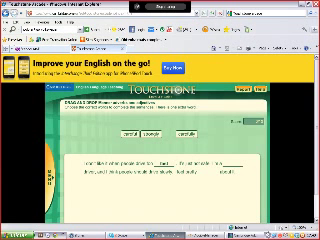
drag(130, 132, 232, 165)
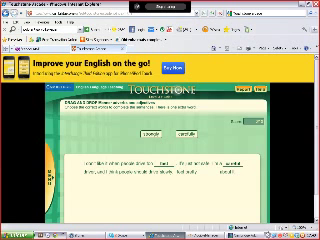
drag(150, 131, 214, 176)
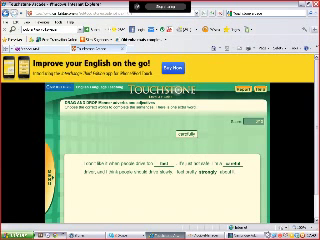
scroll(160, 140, down, 3)
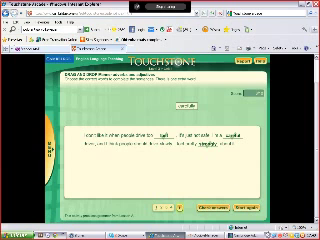
click(179, 203)
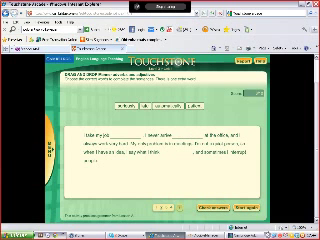
Place extremely, talk, and automatically (after 'say when I think') in the second question's blanks.
drag(125, 105, 126, 133)
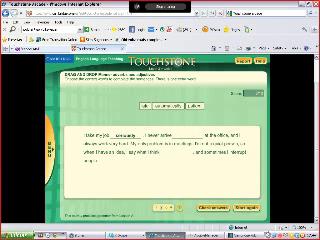
drag(145, 103, 184, 133)
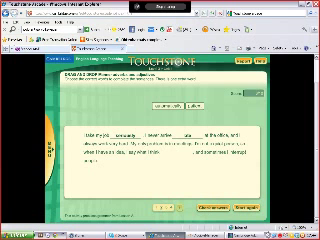
drag(167, 104, 173, 150)
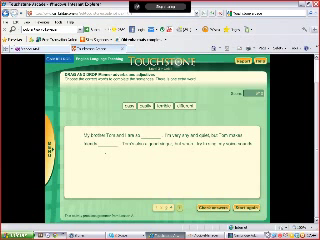
Fill the paragraph's first two blanks and start the last line with terrible, then advance.
drag(184, 104, 152, 133)
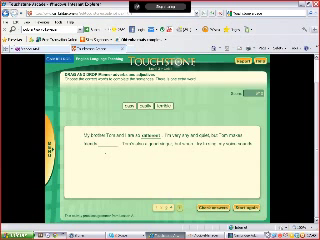
drag(143, 104, 107, 143)
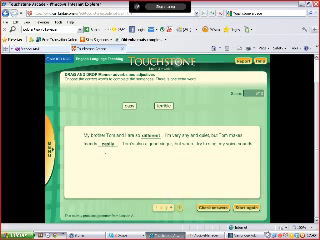
drag(160, 104, 95, 153)
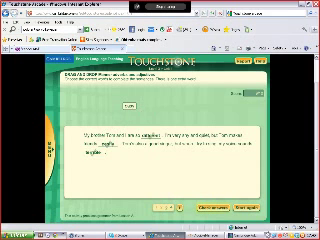
click(165, 207)
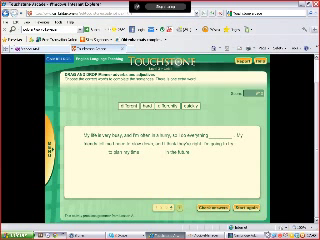
Place busily, differently (starting line three) and definitely (before 'in the future') in the blanks.
drag(190, 104, 216, 131)
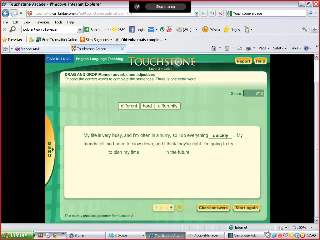
drag(148, 104, 90, 150)
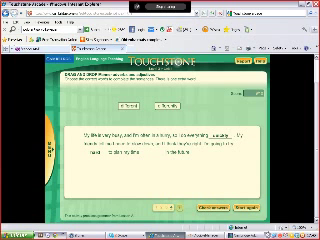
drag(167, 104, 150, 152)
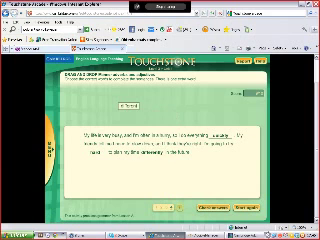